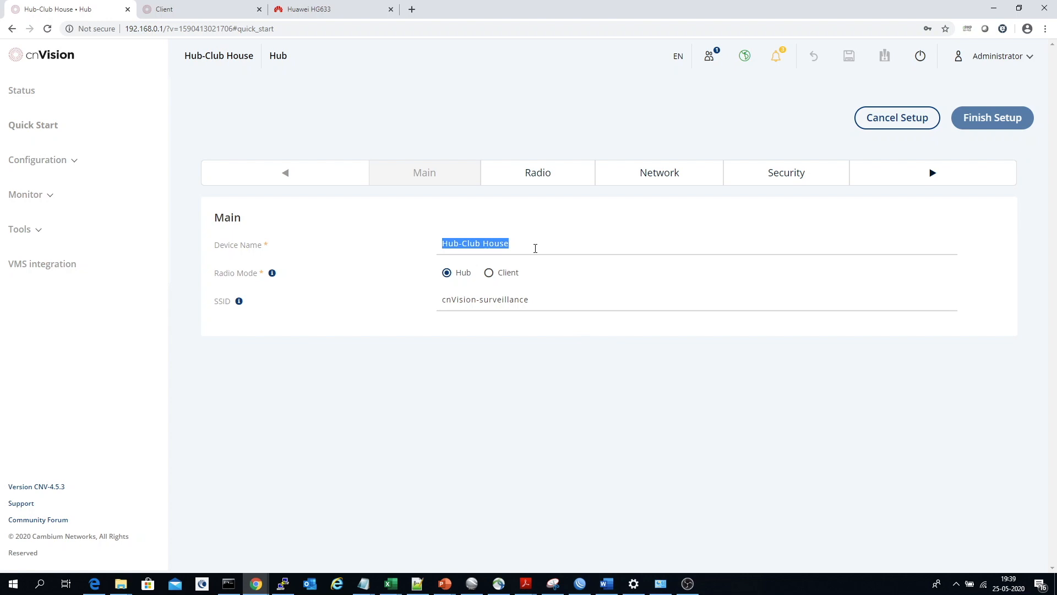
Review the hub's device name and SSID in the main setup settings
drag(535, 249, 374, 239)
drag(538, 300, 412, 304)
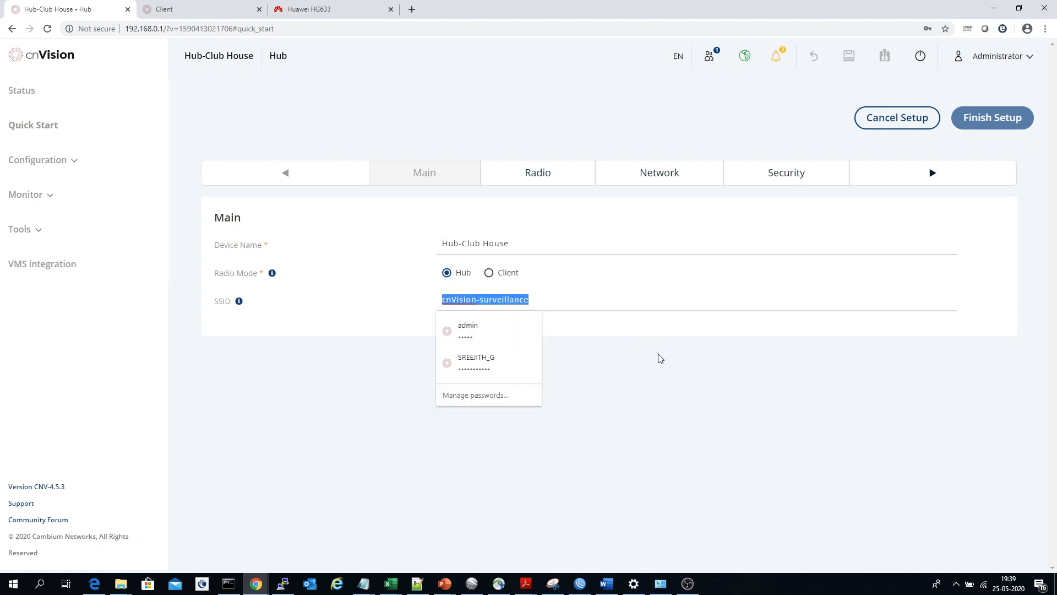
click(698, 414)
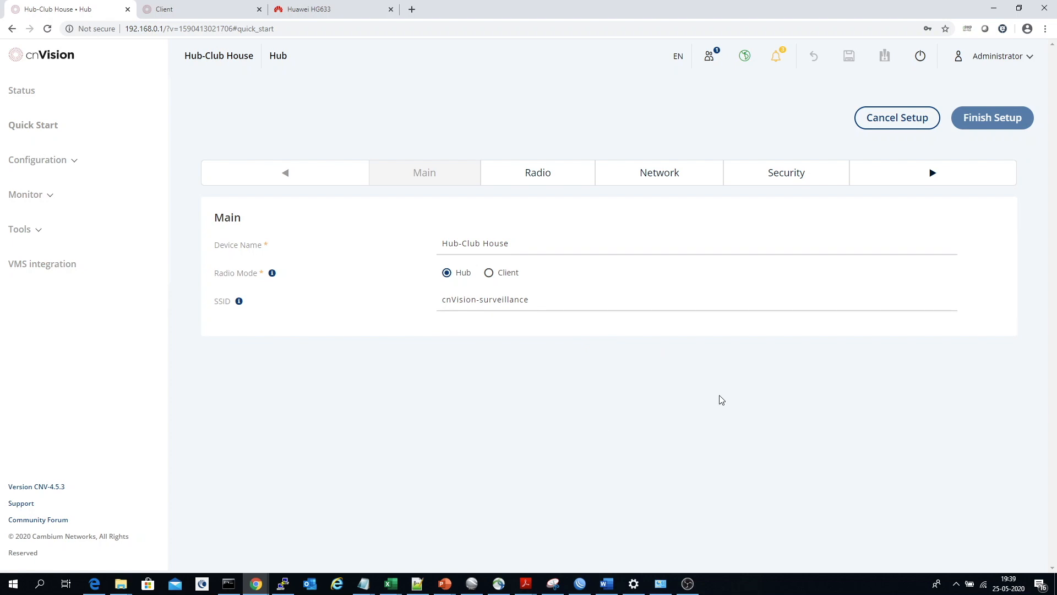
Set the frequency carrier in the hub's radio setup to 5750 MHz
click(932, 177)
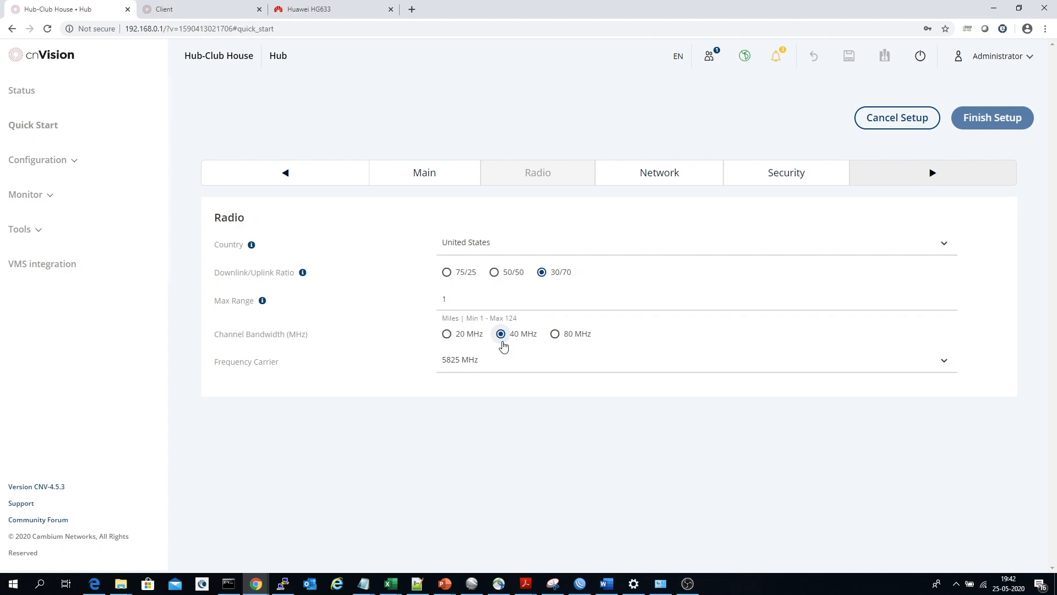
click(555, 369)
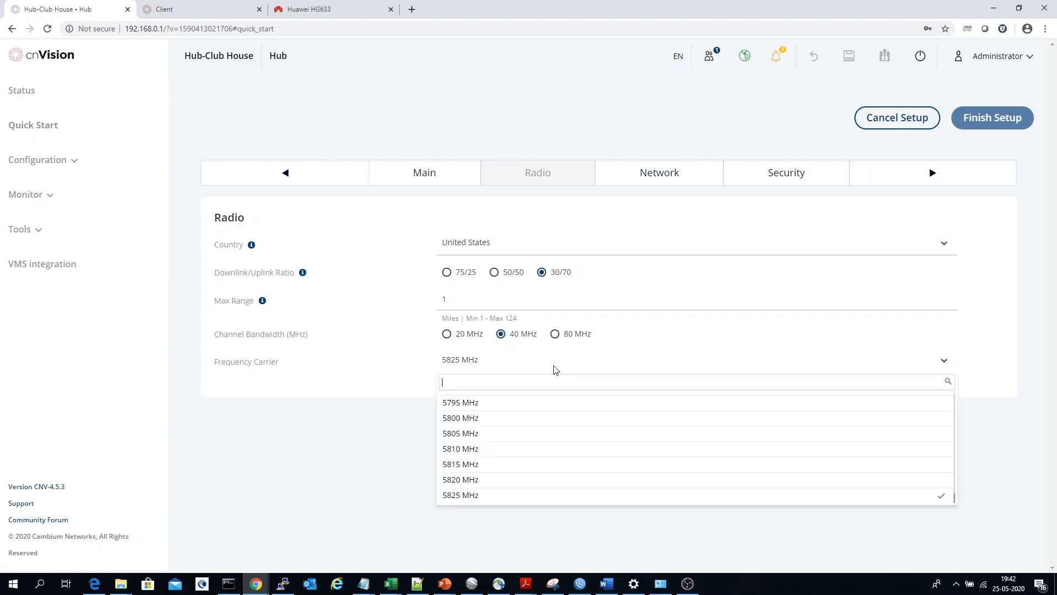
text(5)
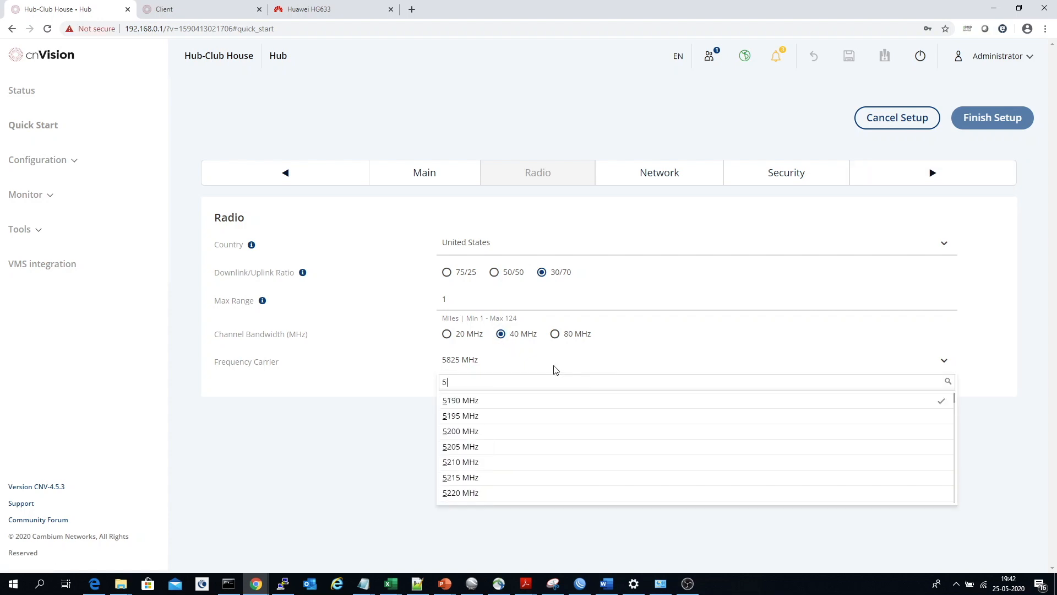
text(750)
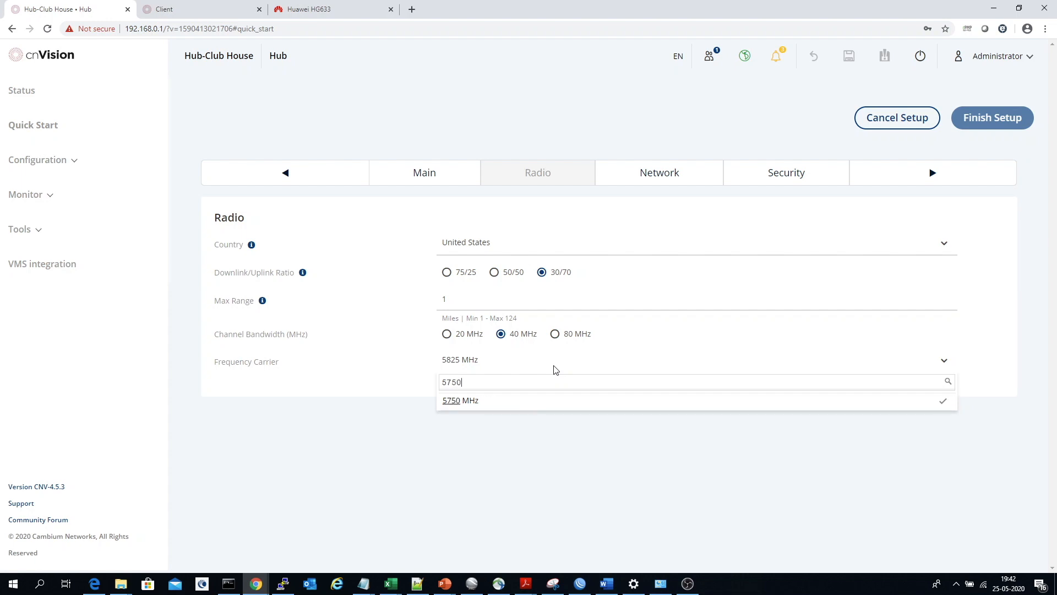
click(529, 402)
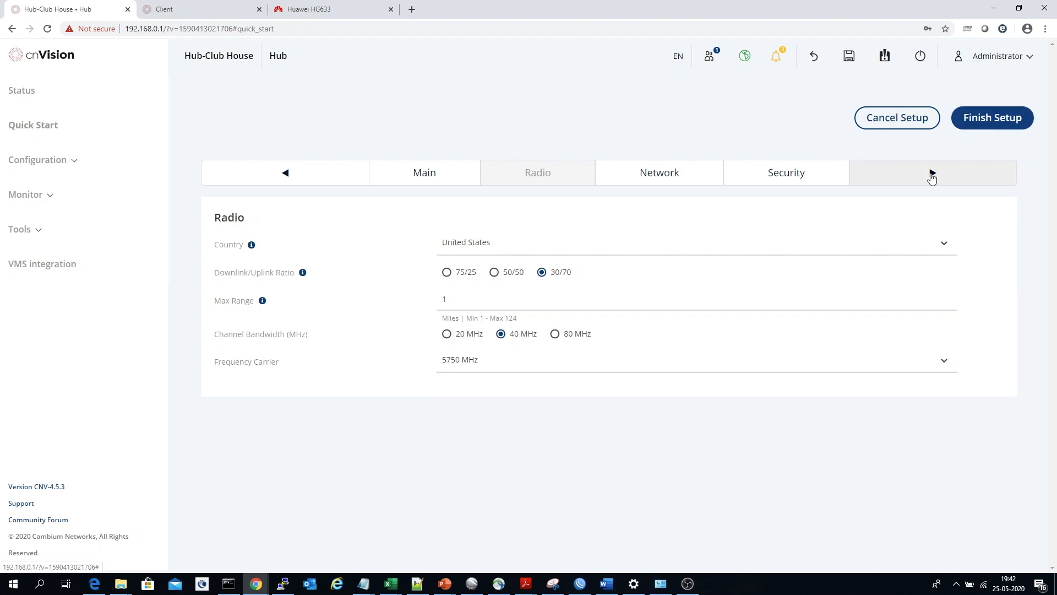
Review the hub's network settings: IP address, subnet mask, gateway, preferred and alternate DNS servers
click(931, 174)
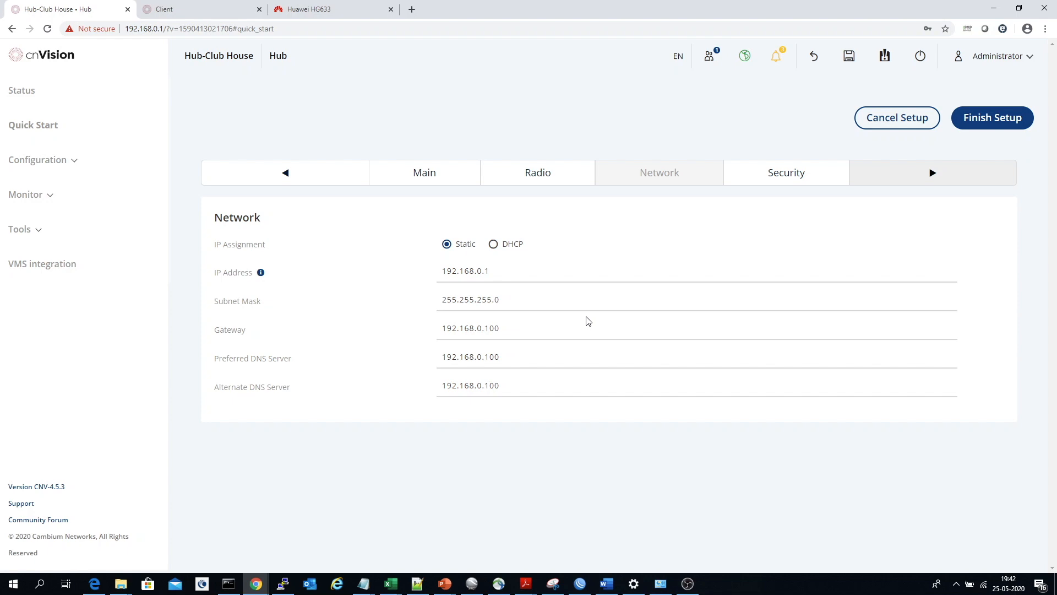
drag(503, 269, 391, 266)
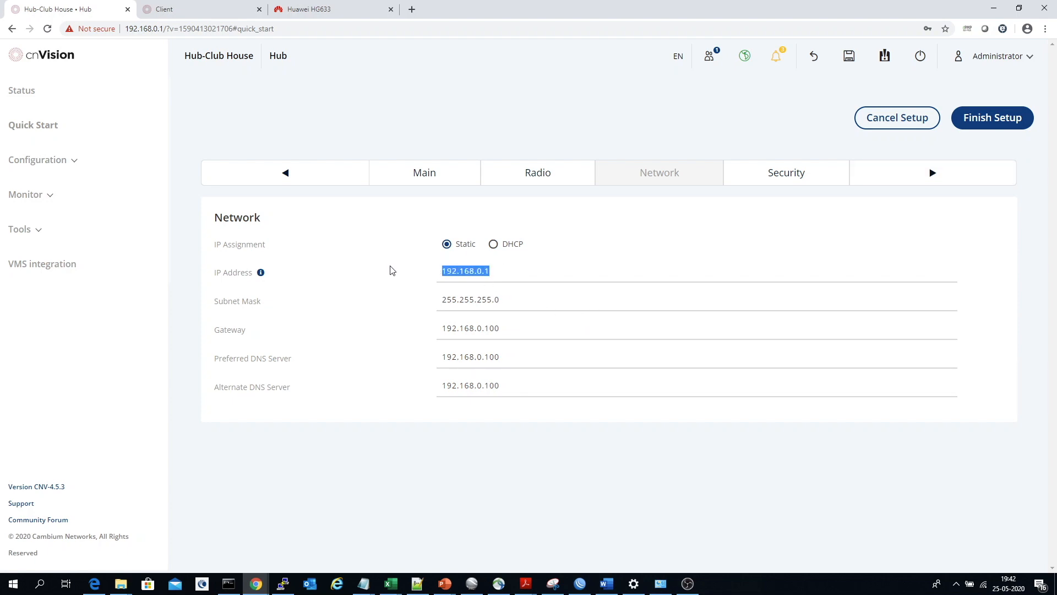
click(508, 301)
drag(509, 300, 408, 295)
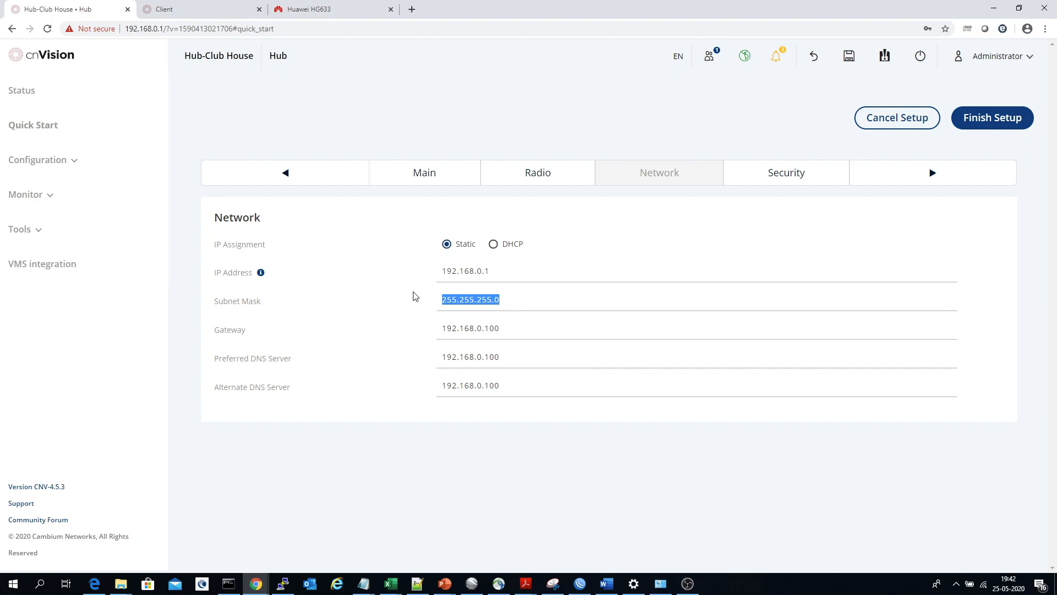
drag(505, 325, 413, 326)
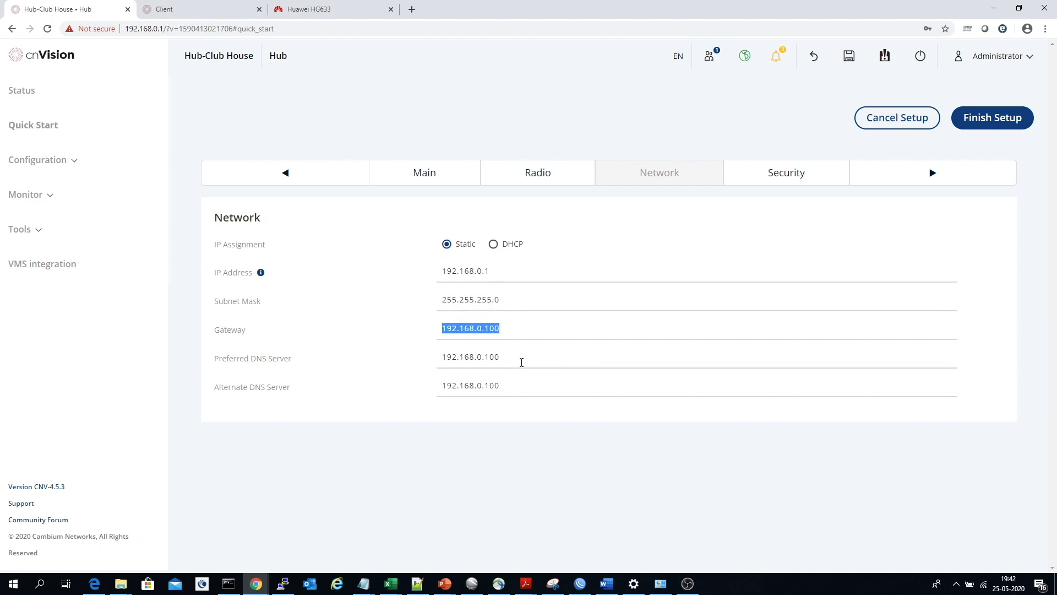
drag(521, 362, 384, 360)
drag(510, 388, 393, 385)
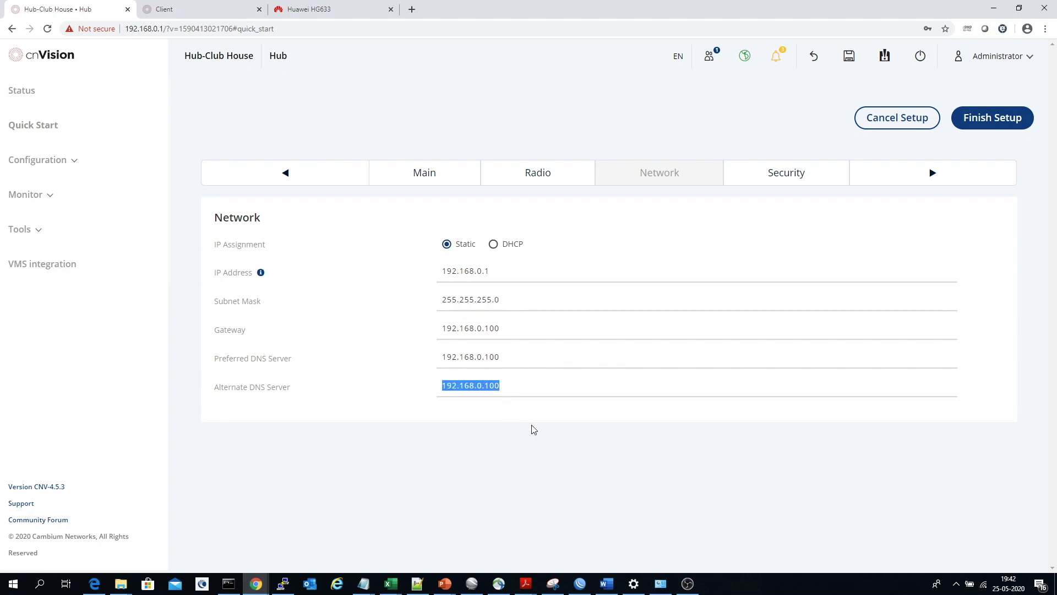
click(532, 429)
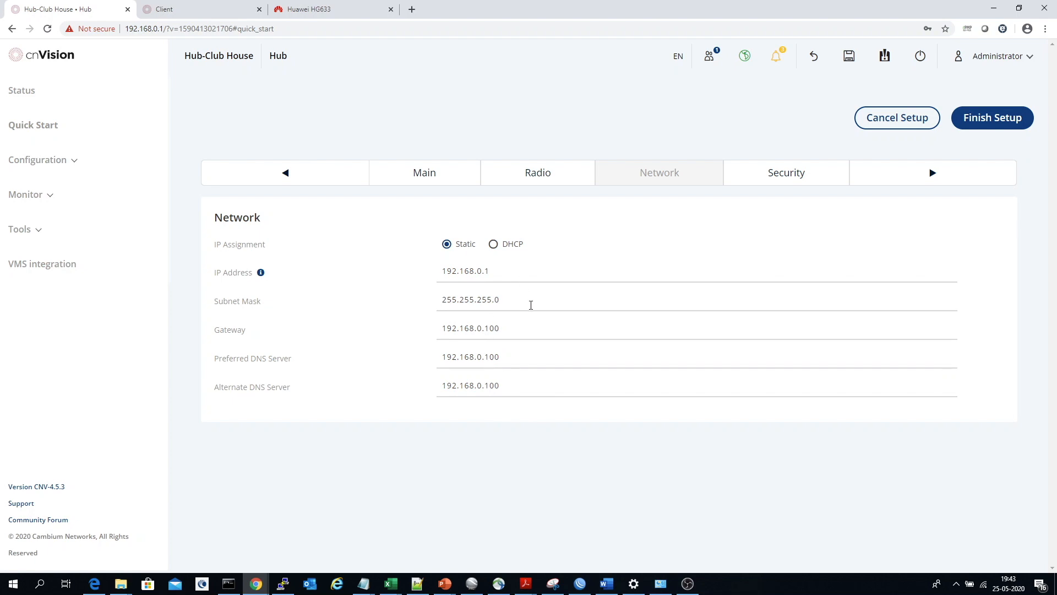
Check the hub's WPA2 pre-shared key in the security settings, hide it again and finish the hub setup
click(933, 172)
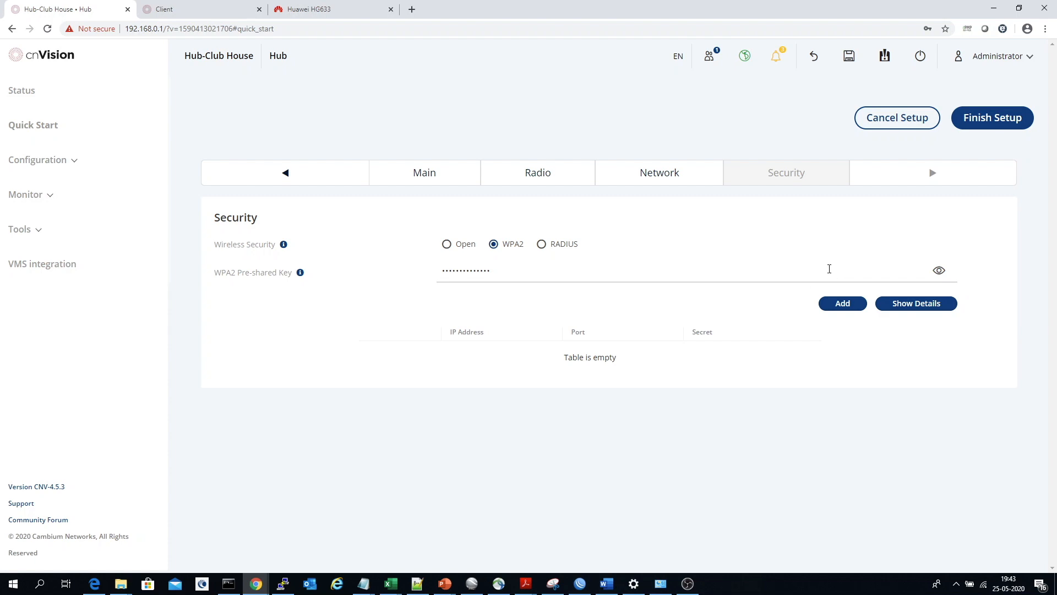
click(939, 270)
click(939, 271)
click(974, 127)
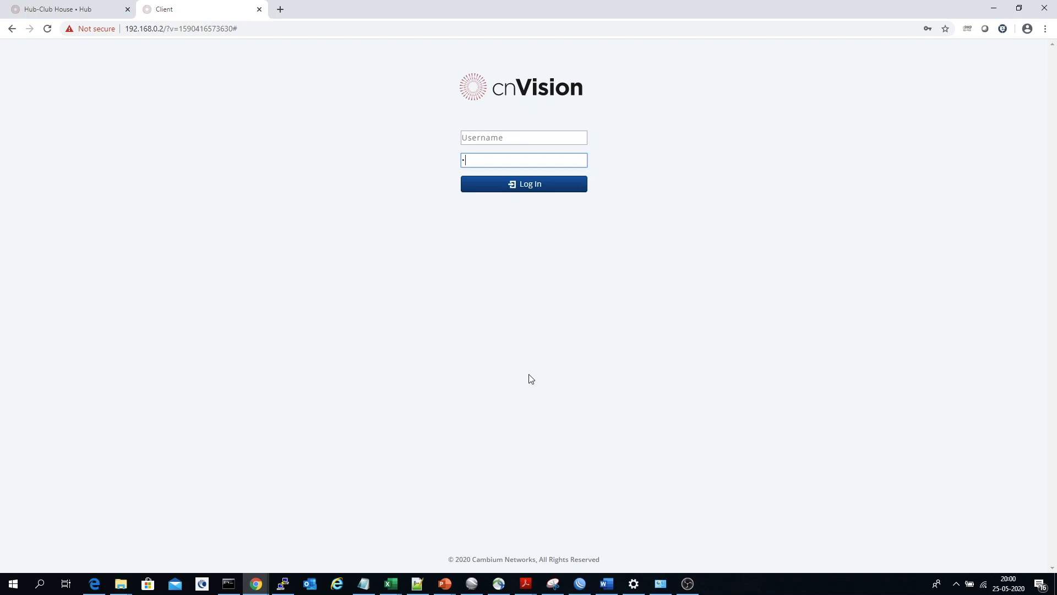
Log in to the client device with the administrator username and the account password
click(522, 138)
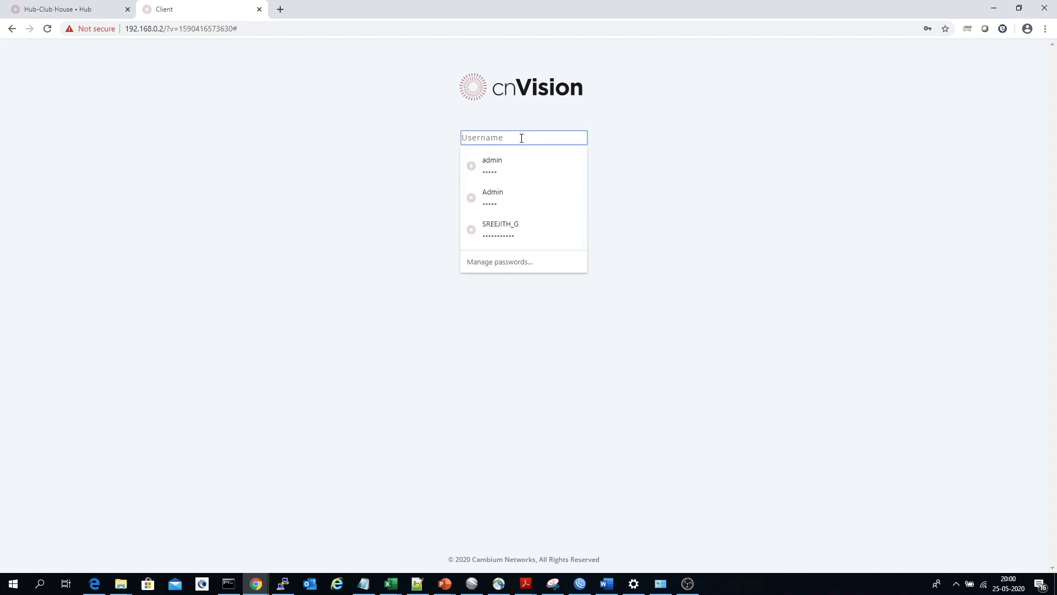
text(admin)
key(Tab)
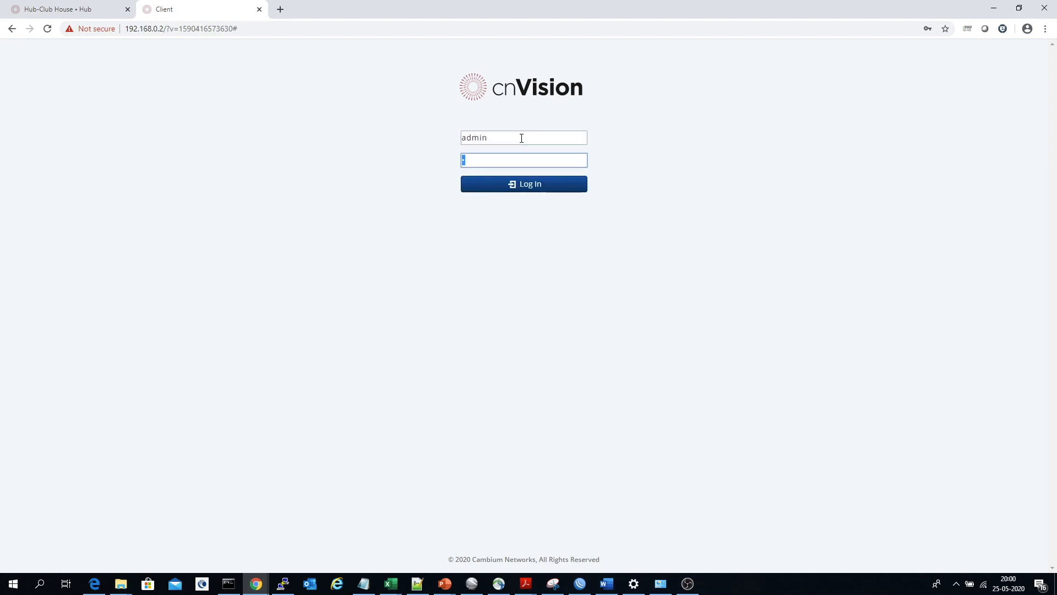
text(admin)
key(Return)
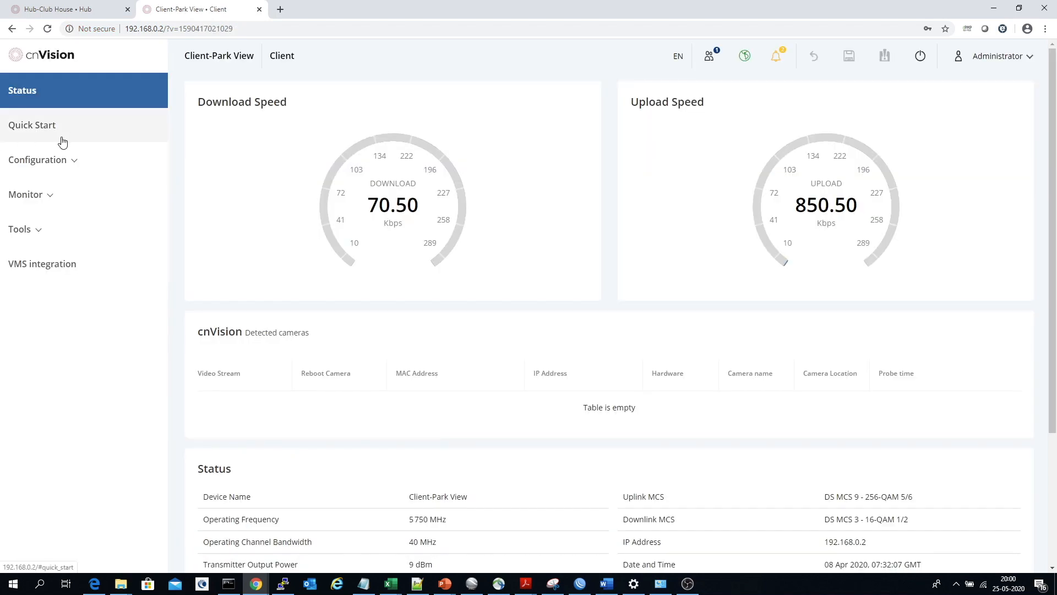
Start the quick-start setup on the client device and review its device name
click(18, 131)
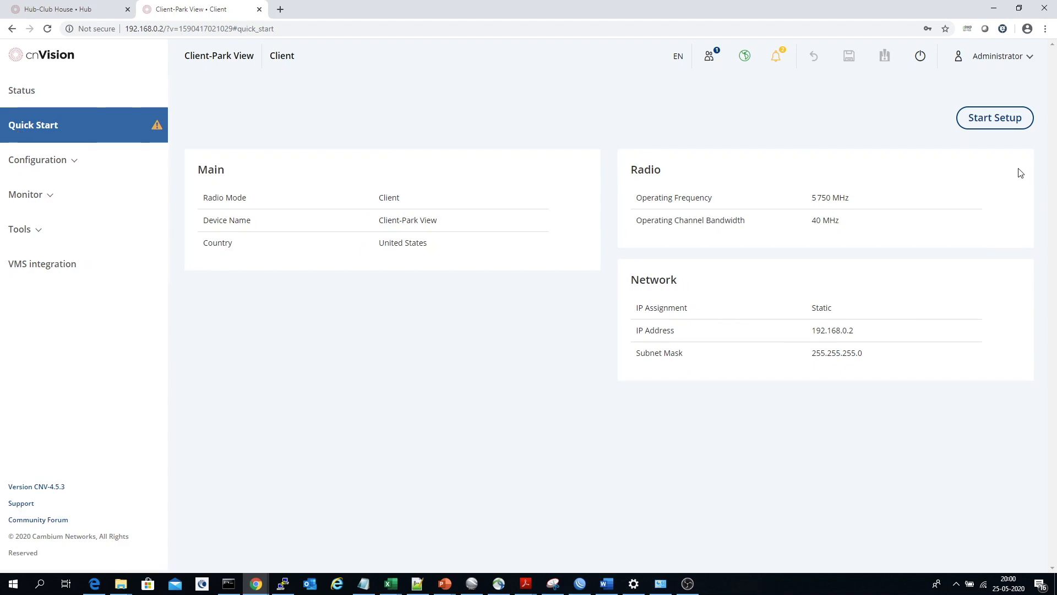
click(994, 118)
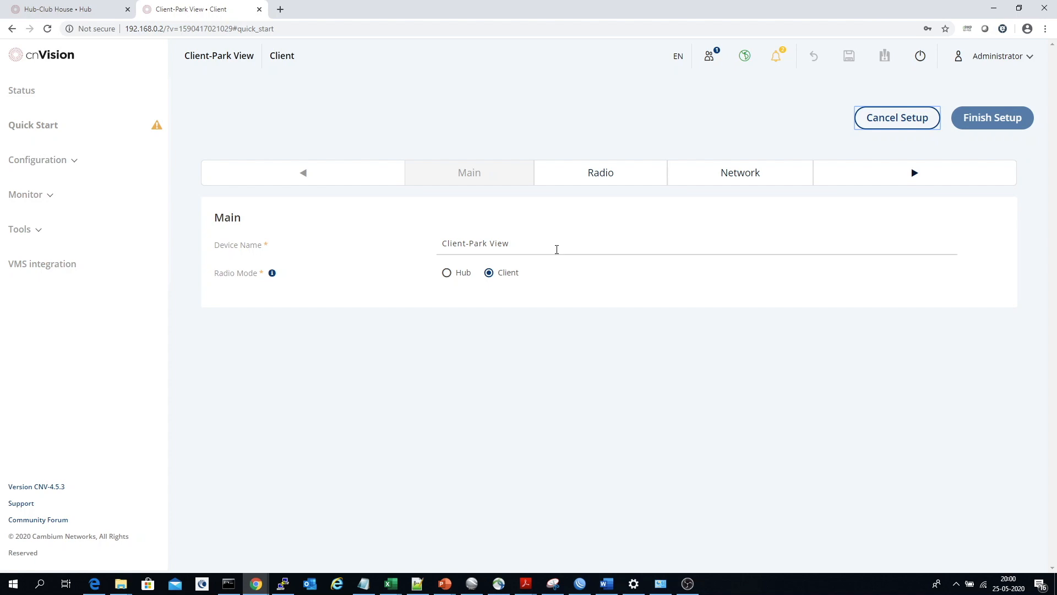
drag(557, 248, 425, 233)
click(342, 296)
Add a new hub entry with the SSID cnVision-surveillance to the client's radio settings
click(914, 175)
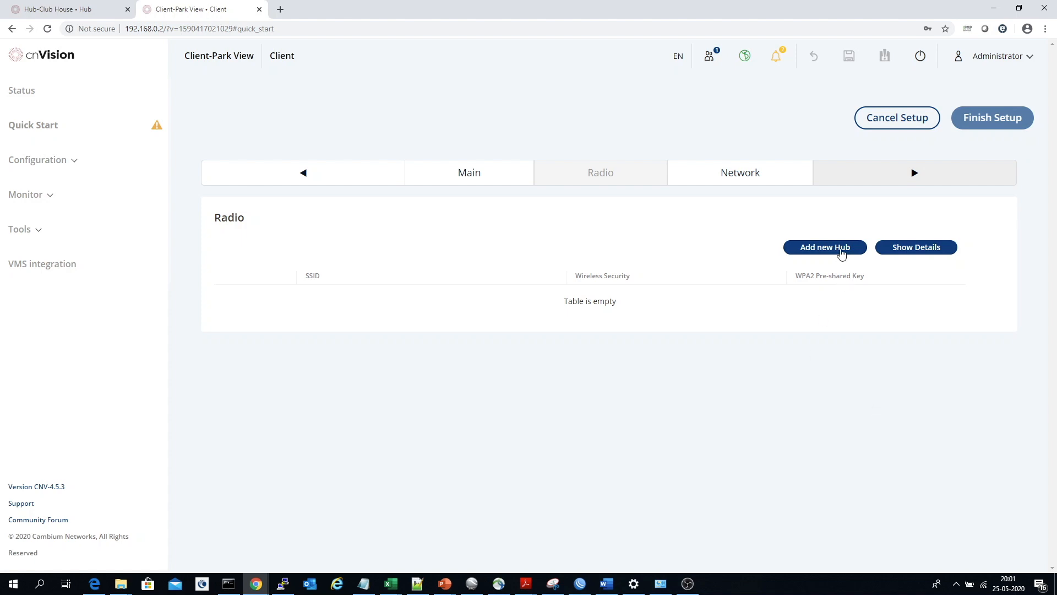
click(842, 252)
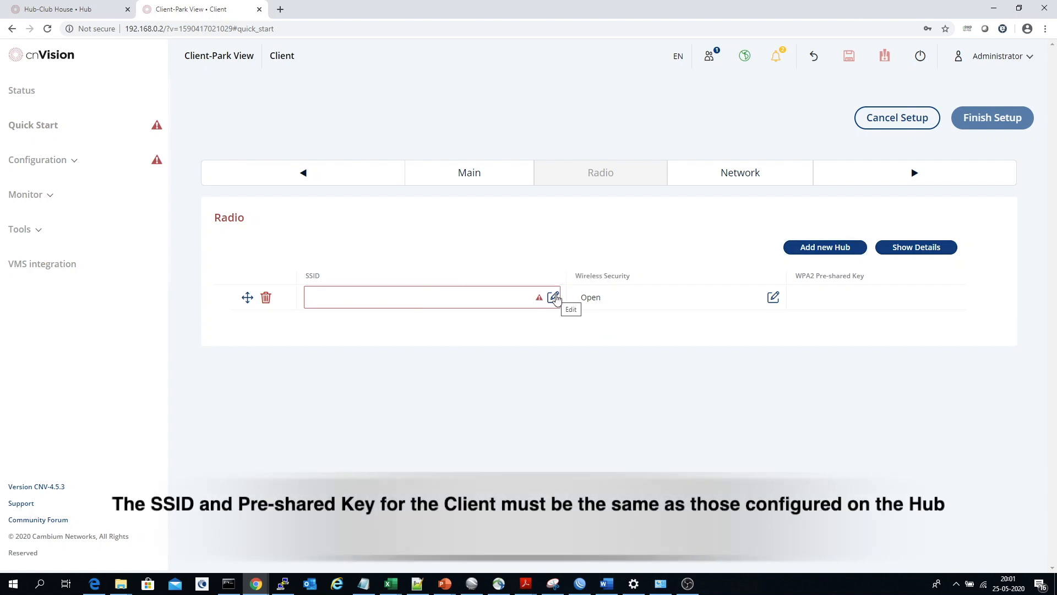
click(553, 297)
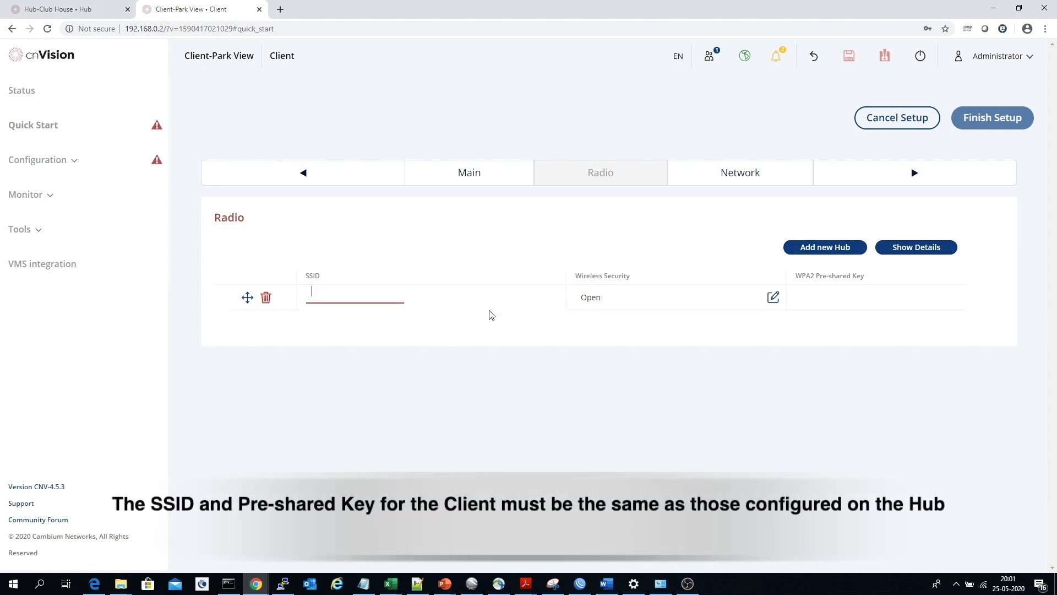
text(cnVision-surveillance)
click(530, 377)
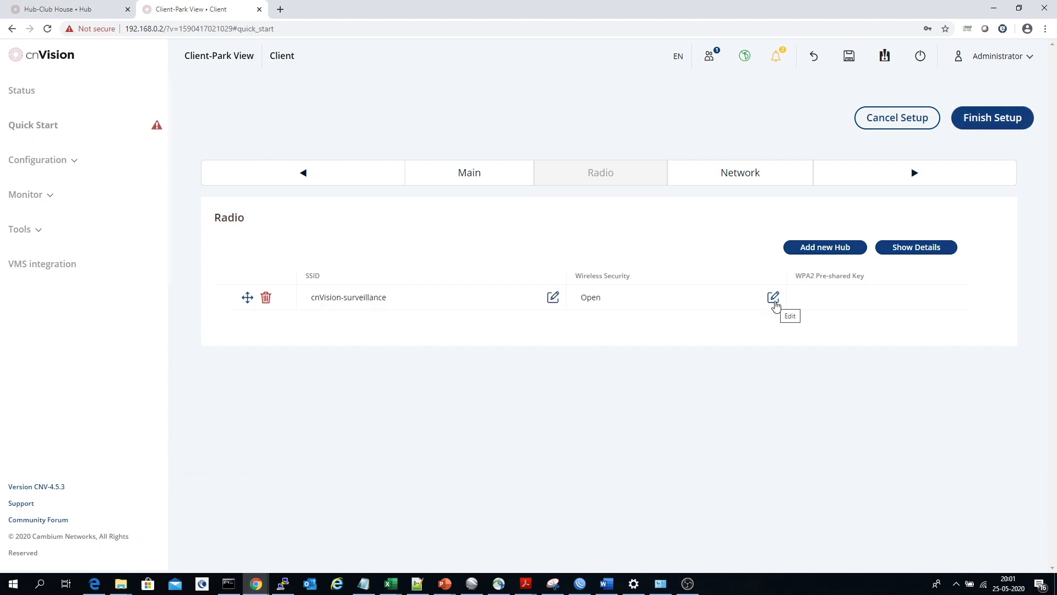
Set the wireless security of the cnVision-surveillance hub entry to WPA2 only, disabling Open
click(773, 299)
click(657, 298)
click(725, 297)
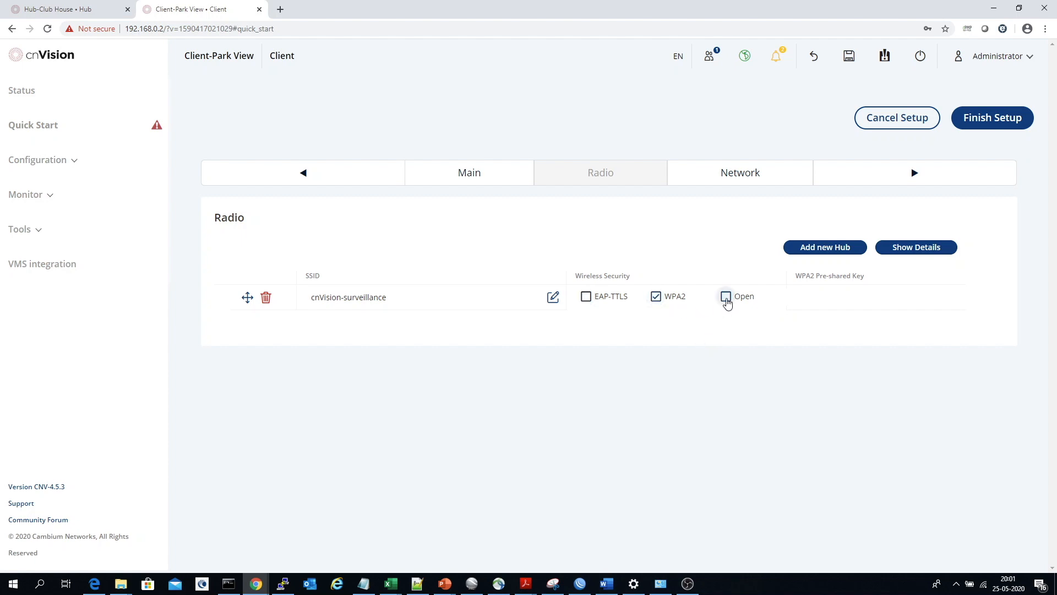
click(831, 411)
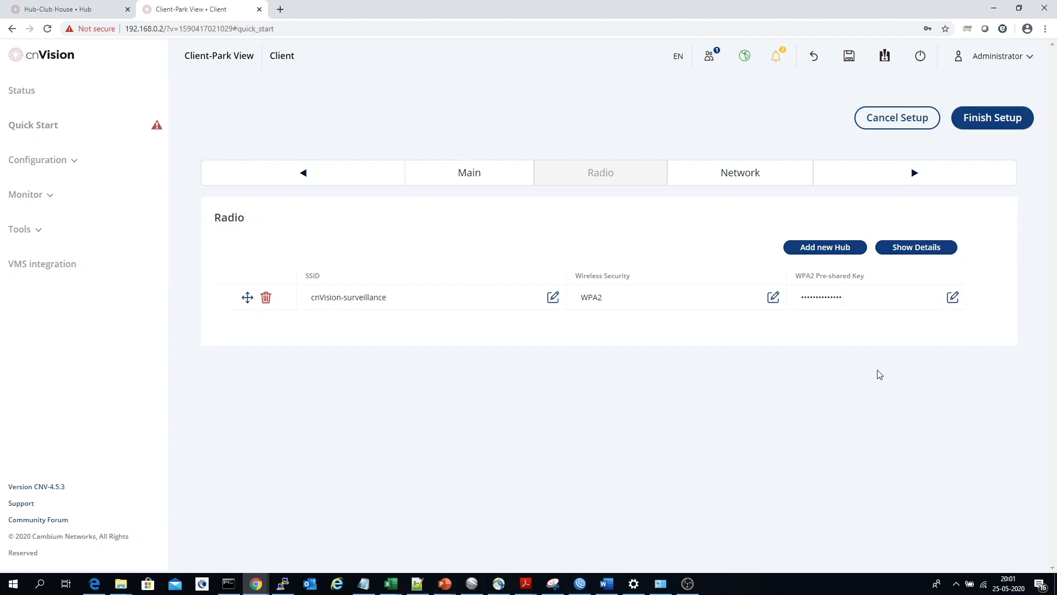
Go through to the client's network settings, finish the setup and save the changes
click(913, 172)
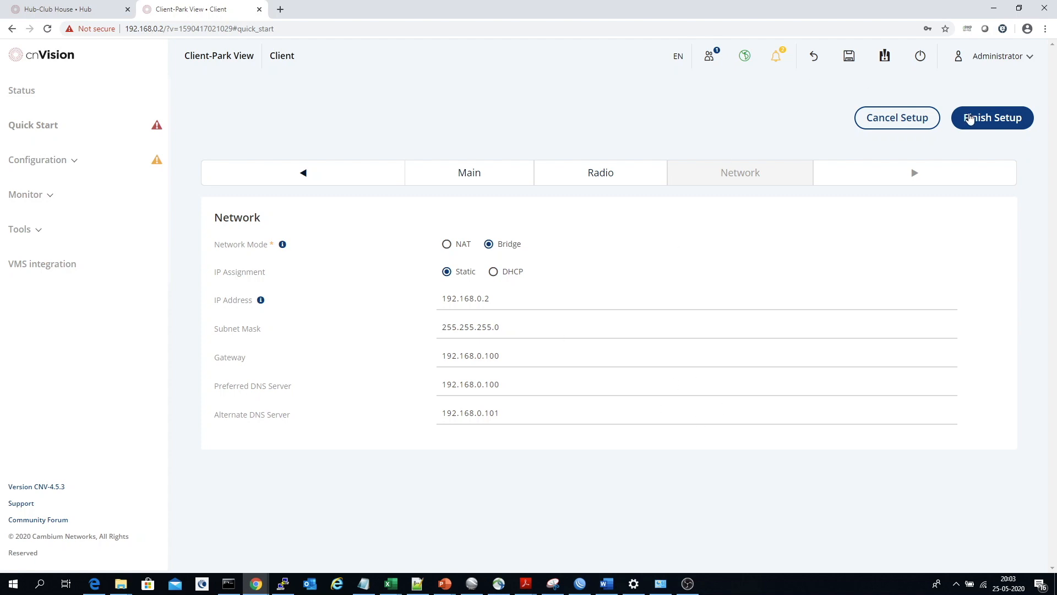
click(971, 120)
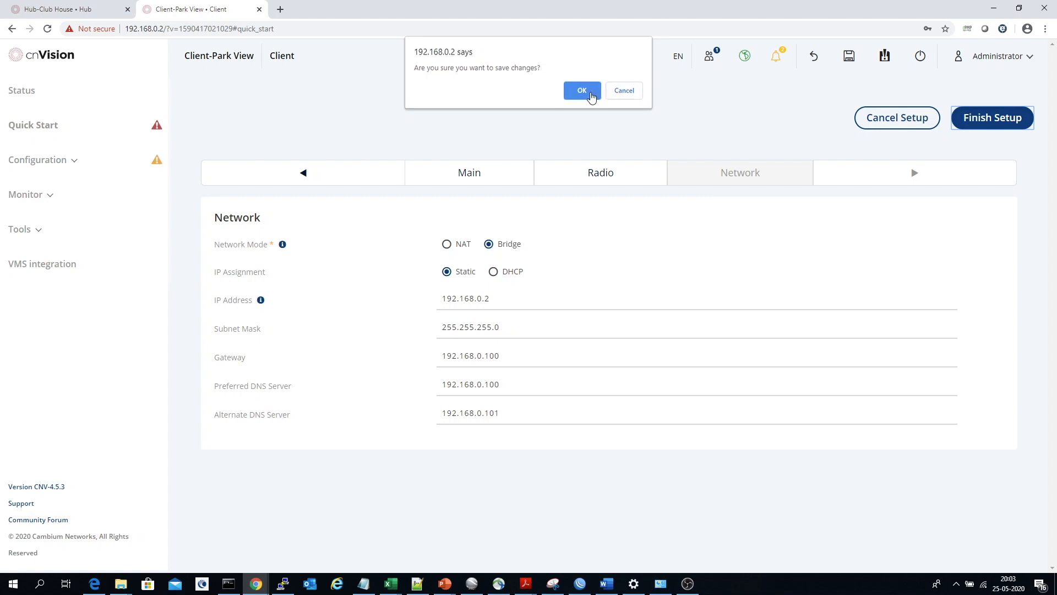
click(591, 96)
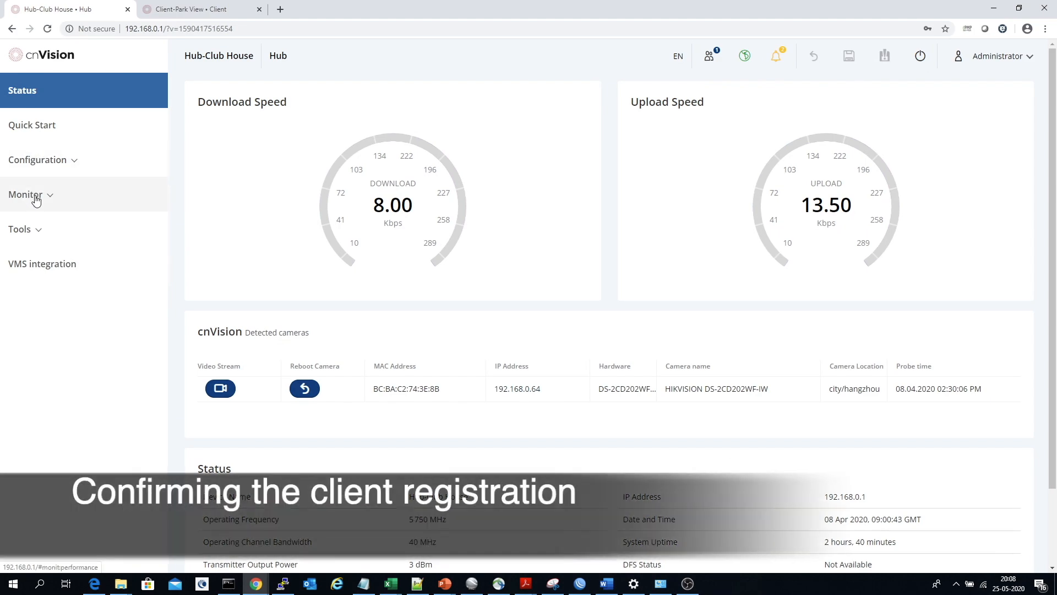
Check the registered client's device name and IP address in the hub's wireless monitoring
click(33, 196)
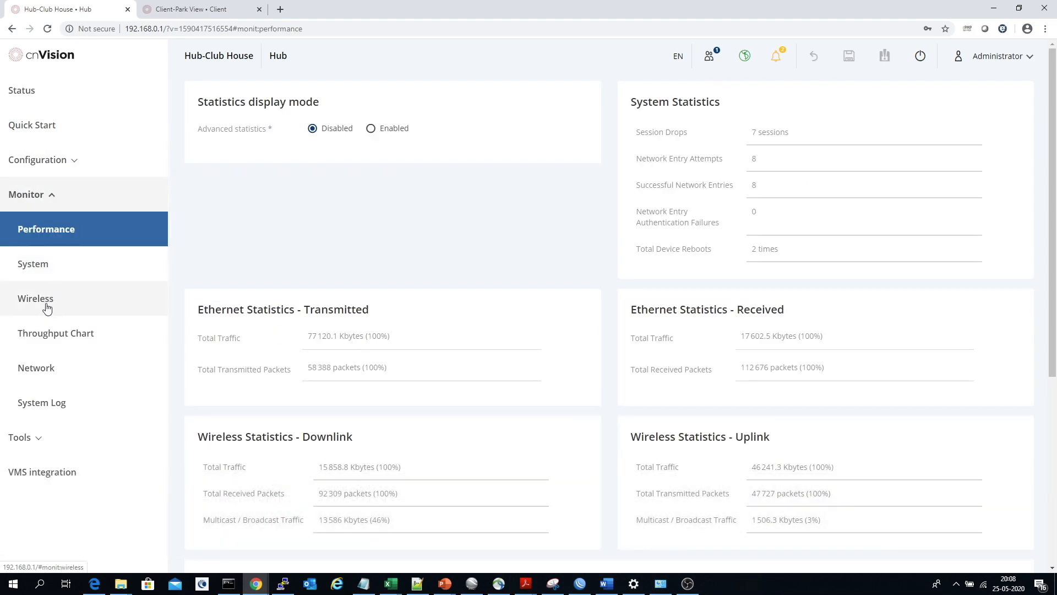
click(45, 305)
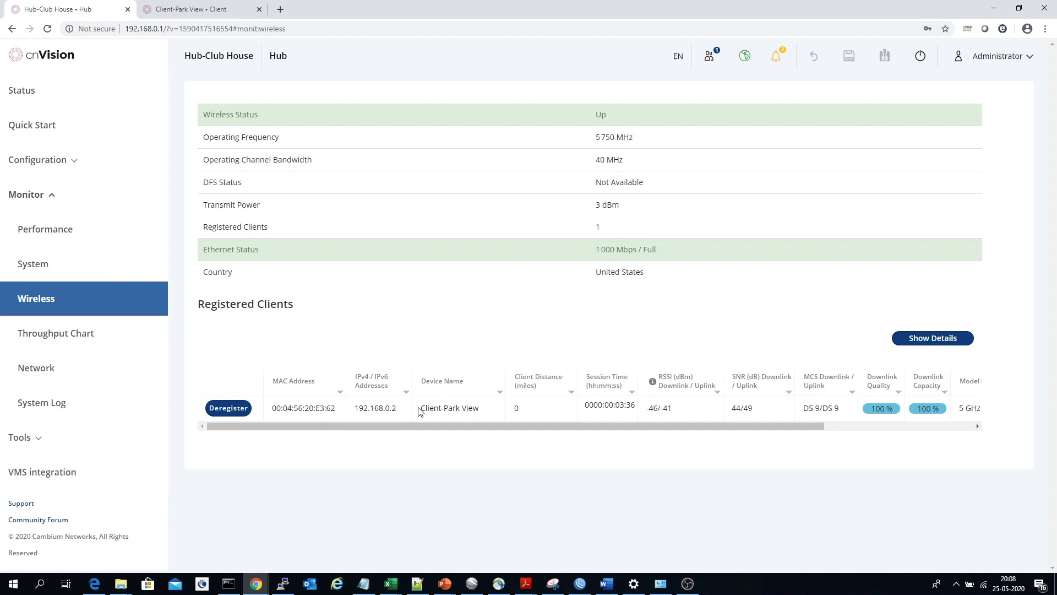
drag(420, 408, 481, 416)
drag(396, 408, 356, 409)
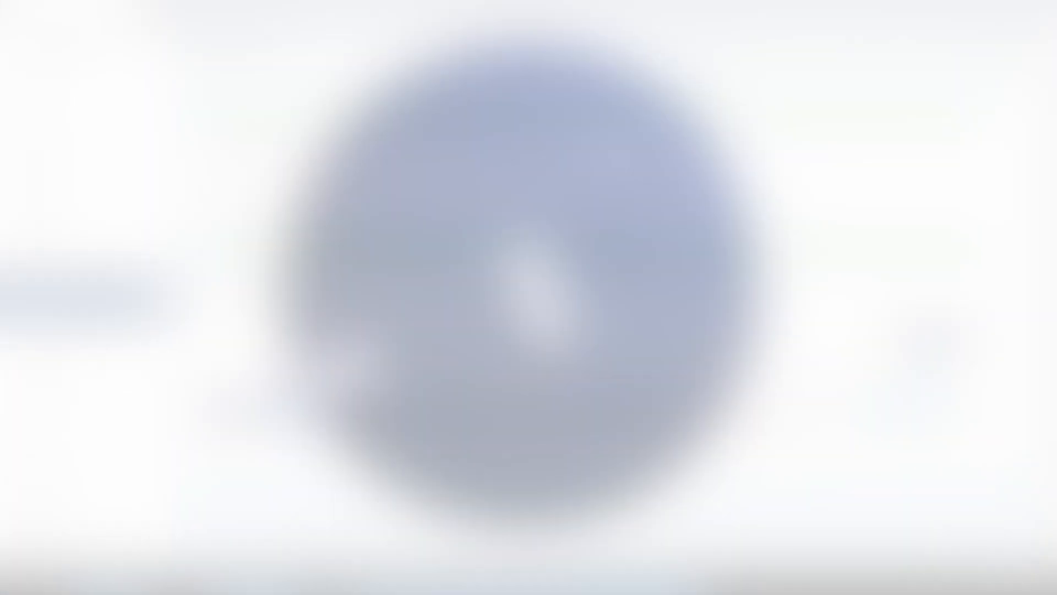